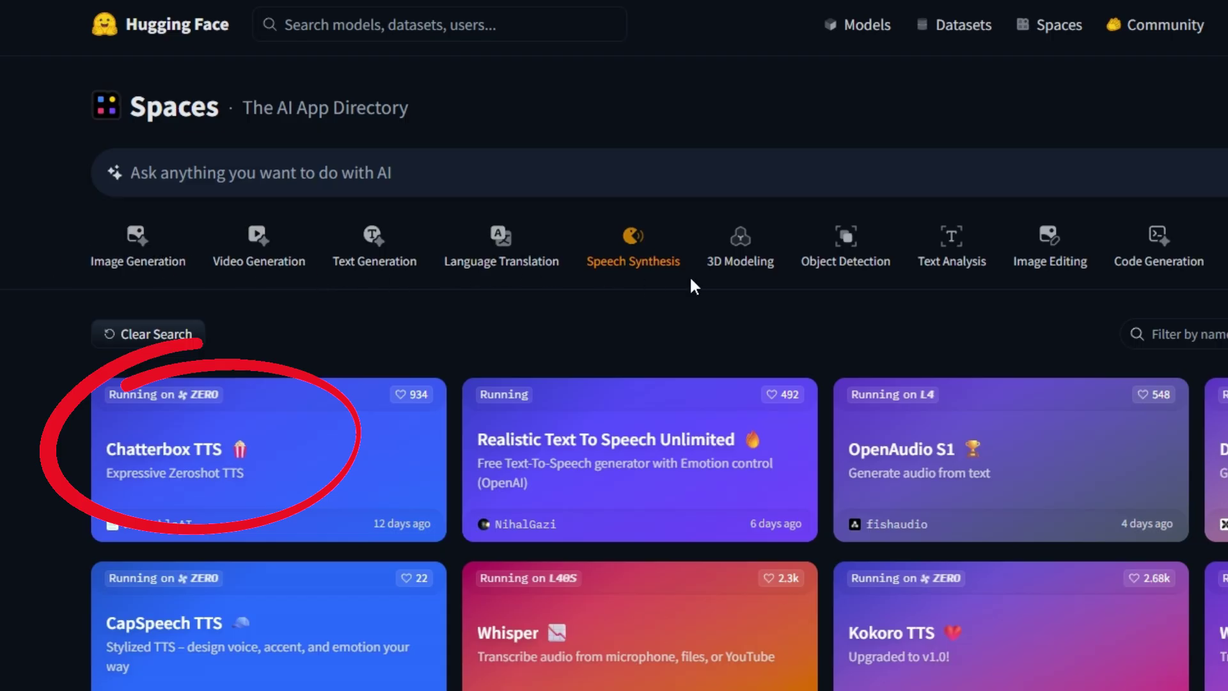
Step: Open the Chatterbox TTS space and replace its sample reference audio with the ElevenLabs MP3 voice file dated 2025-06-10
left_click(178, 464)
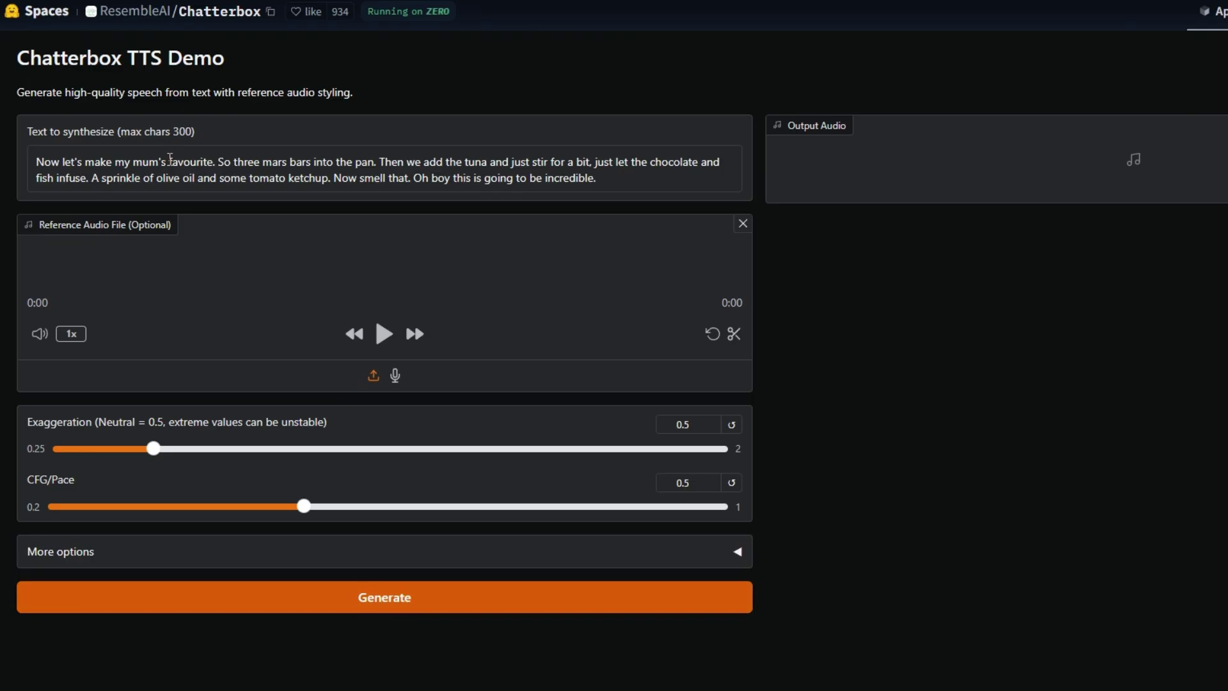
left_click(172, 161)
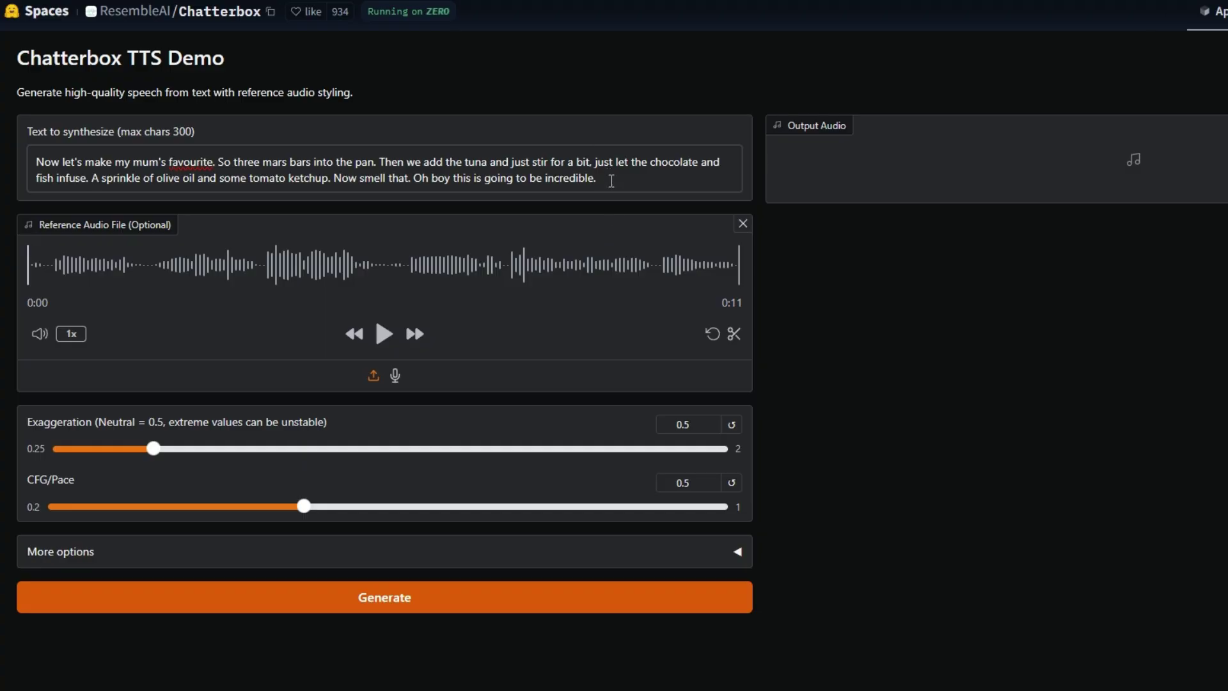
left_click(743, 224)
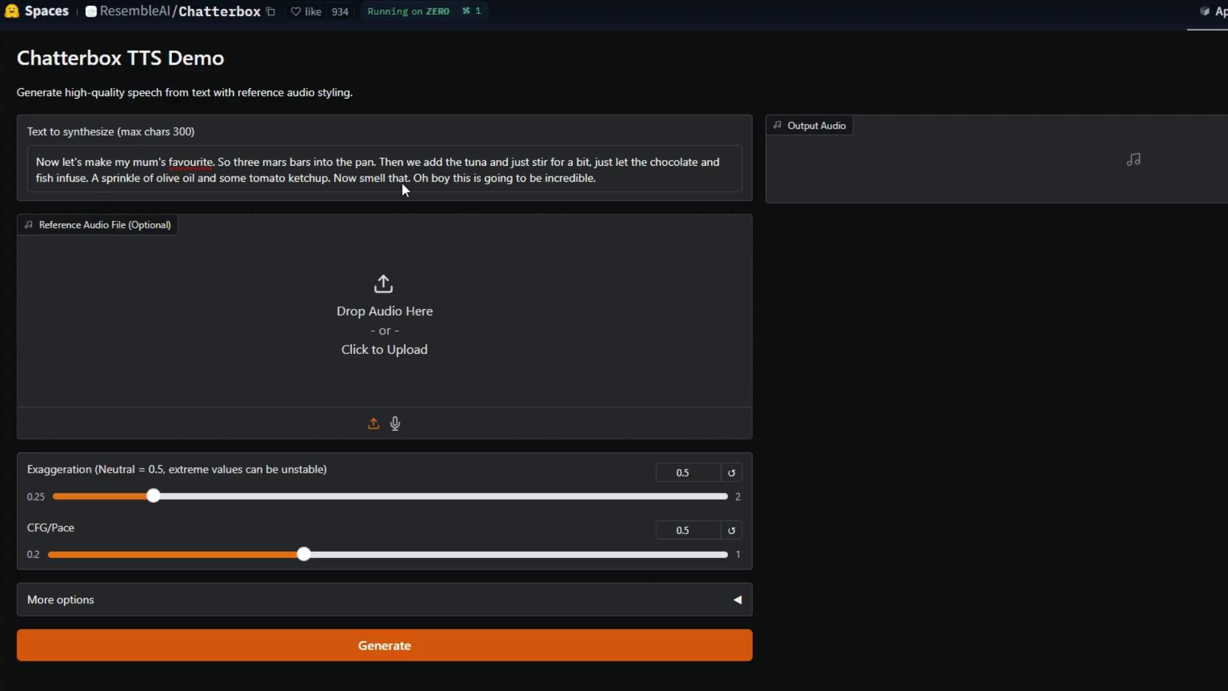
left_click_drag(627, 328, 633, 333)
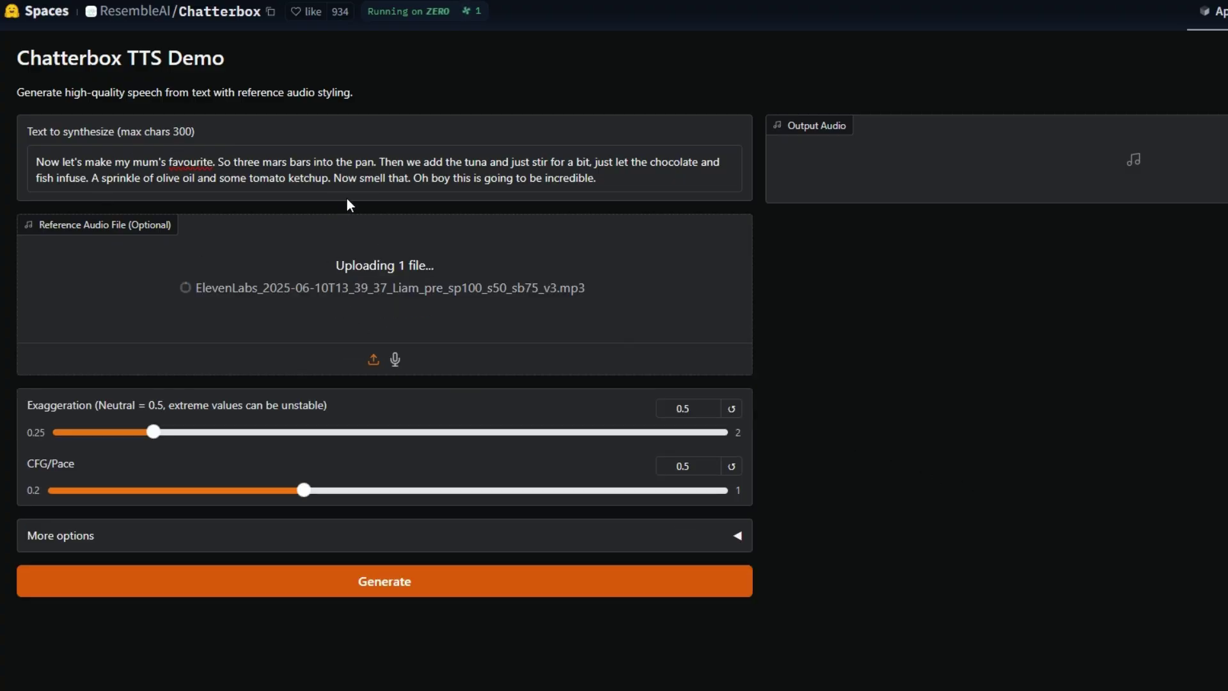
Step: Listen to about the first 6 seconds of the uploaded reference audio, pausing and resuming playback once
left_click(384, 347)
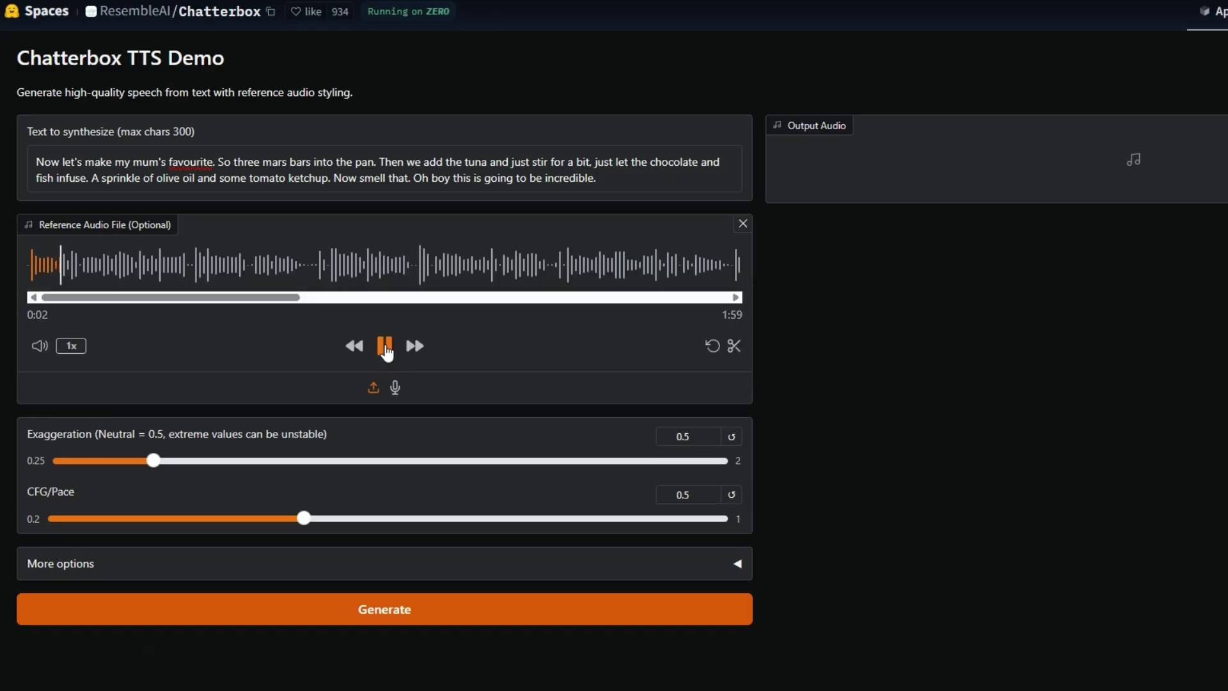
left_click(387, 348)
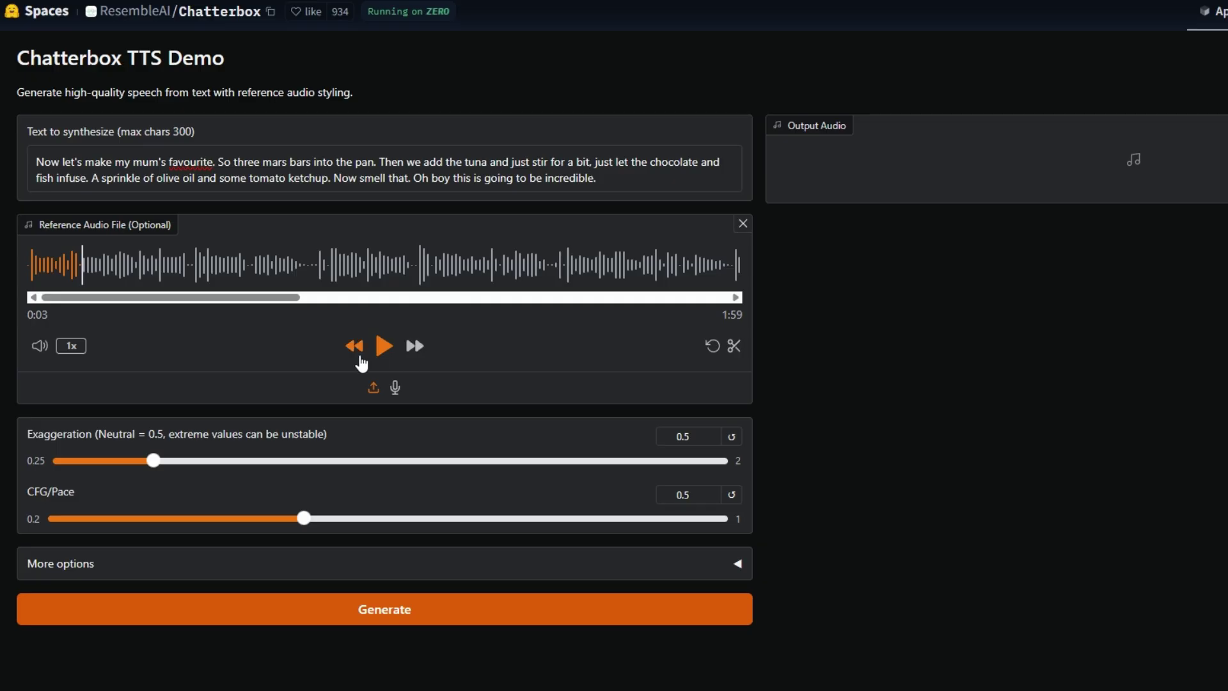
left_click(385, 355)
left_click(384, 350)
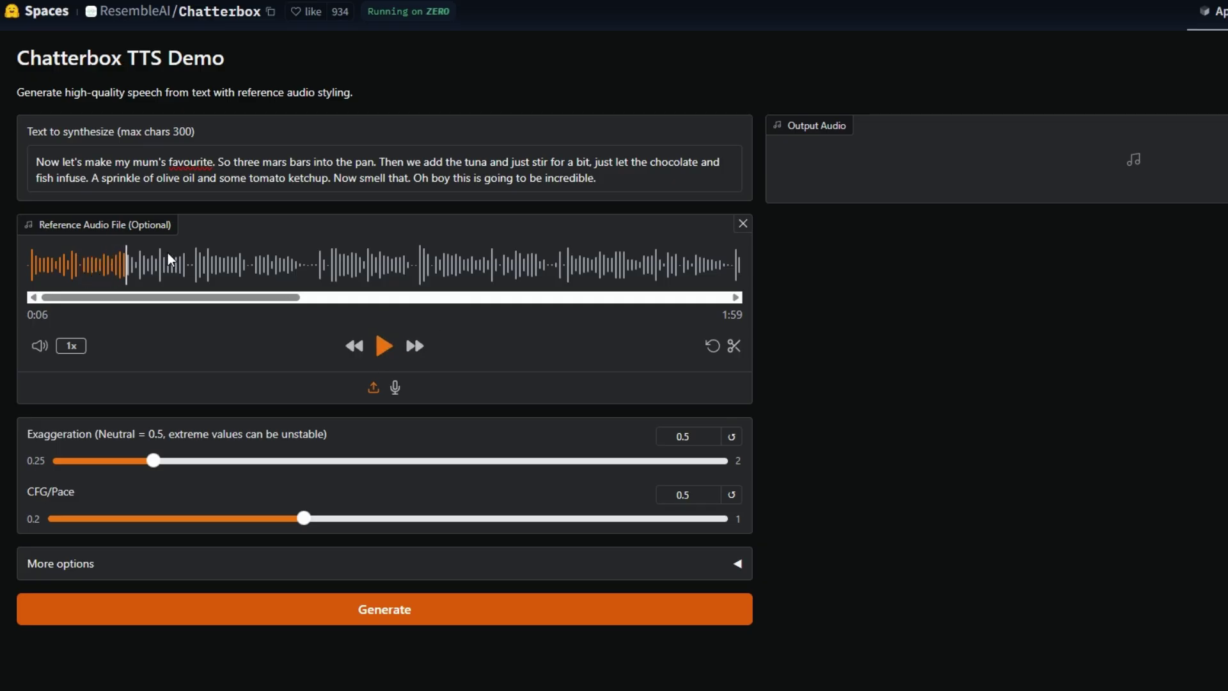
Step: Clear the default sample passage from the text to synthesize
left_click(35, 161)
left_click_drag(35, 161, 613, 181)
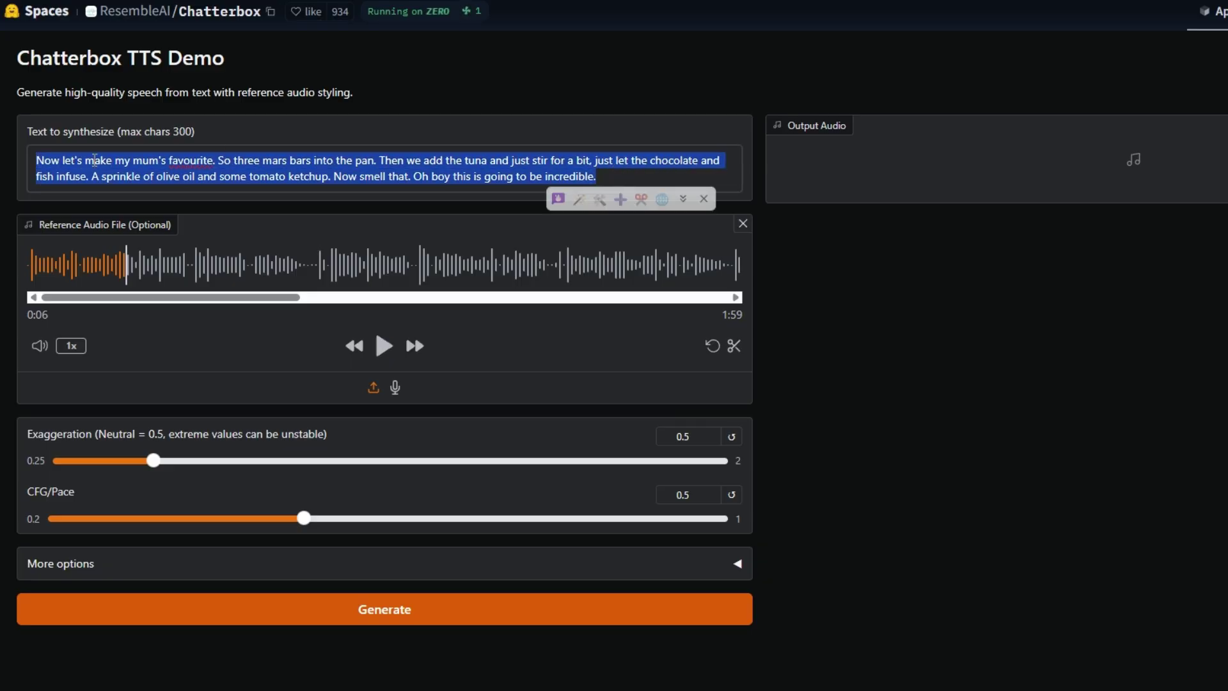
key("BackSpace")
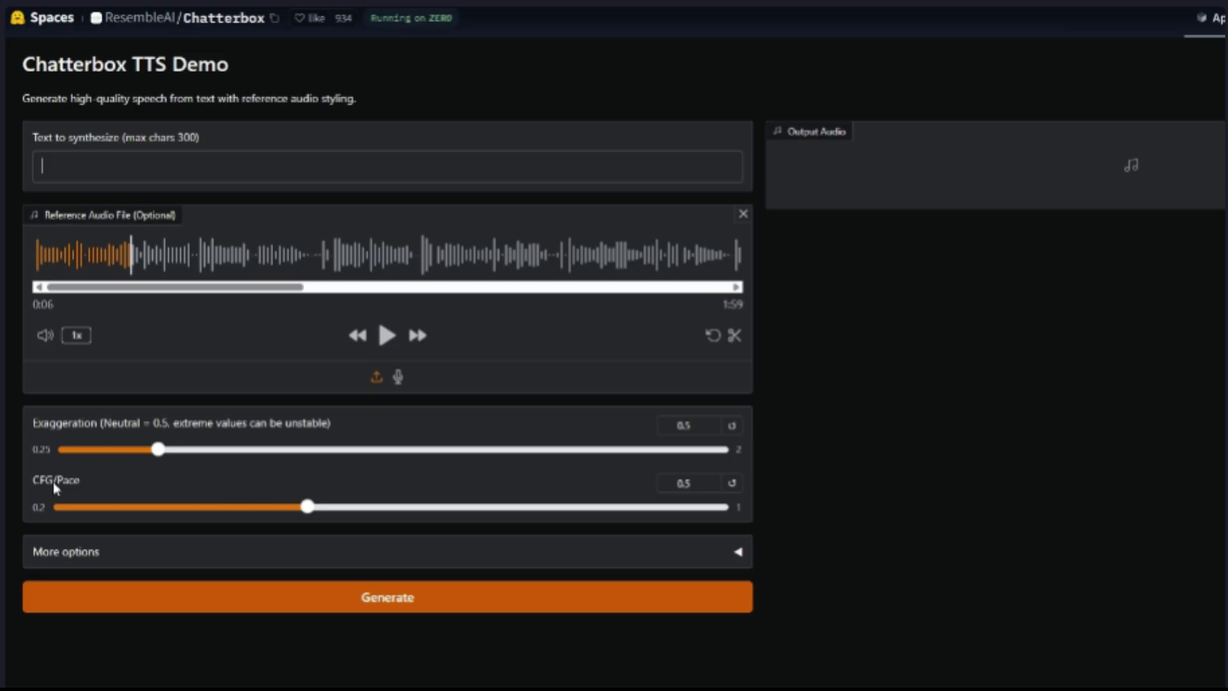
Step: Expand the additional generation options and examine the random seed and temperature settings
left_click(738, 552)
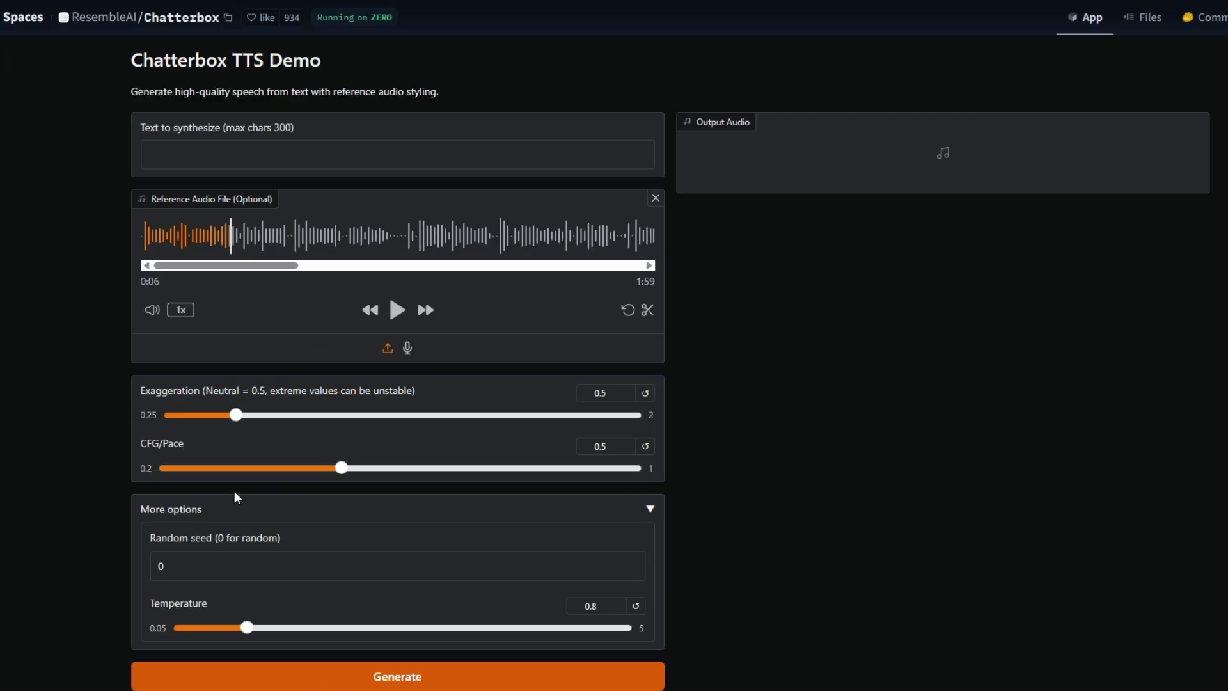
scroll(234, 490, "down", 1)
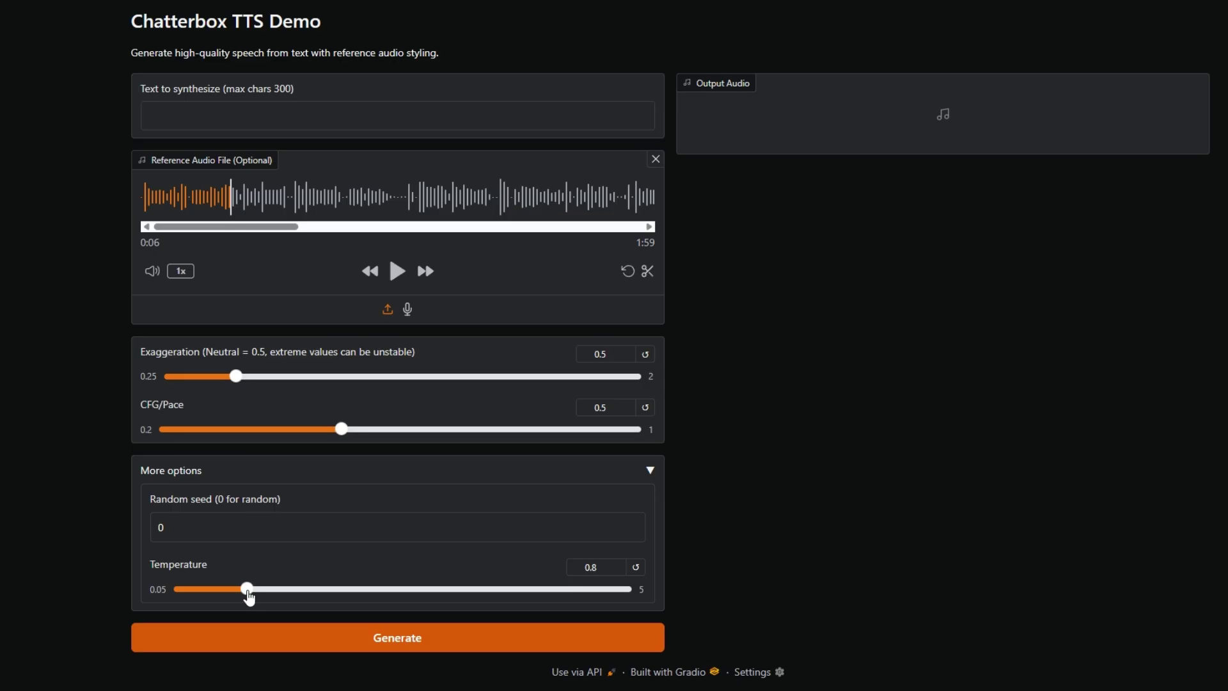
scroll(435, 582, "up", 1)
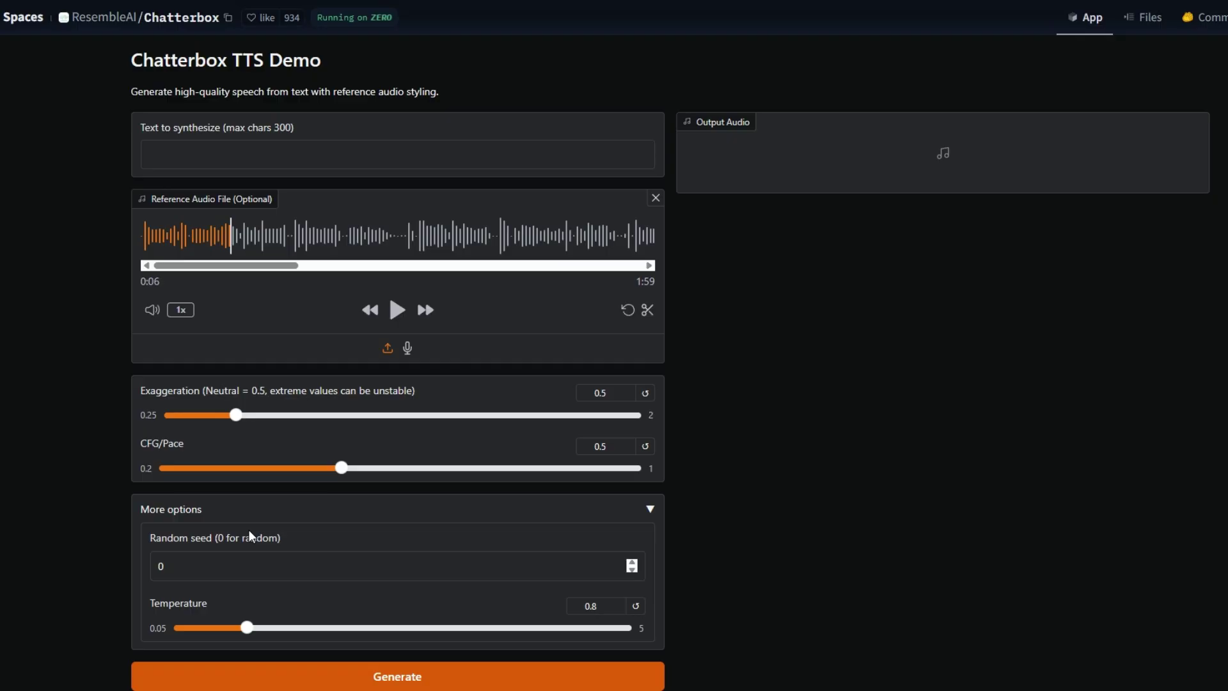
Step: Enter the passage running from "Managing your income wisely" to "take control of your finances" as the text to synthesize and generate the speech
left_click(303, 160)
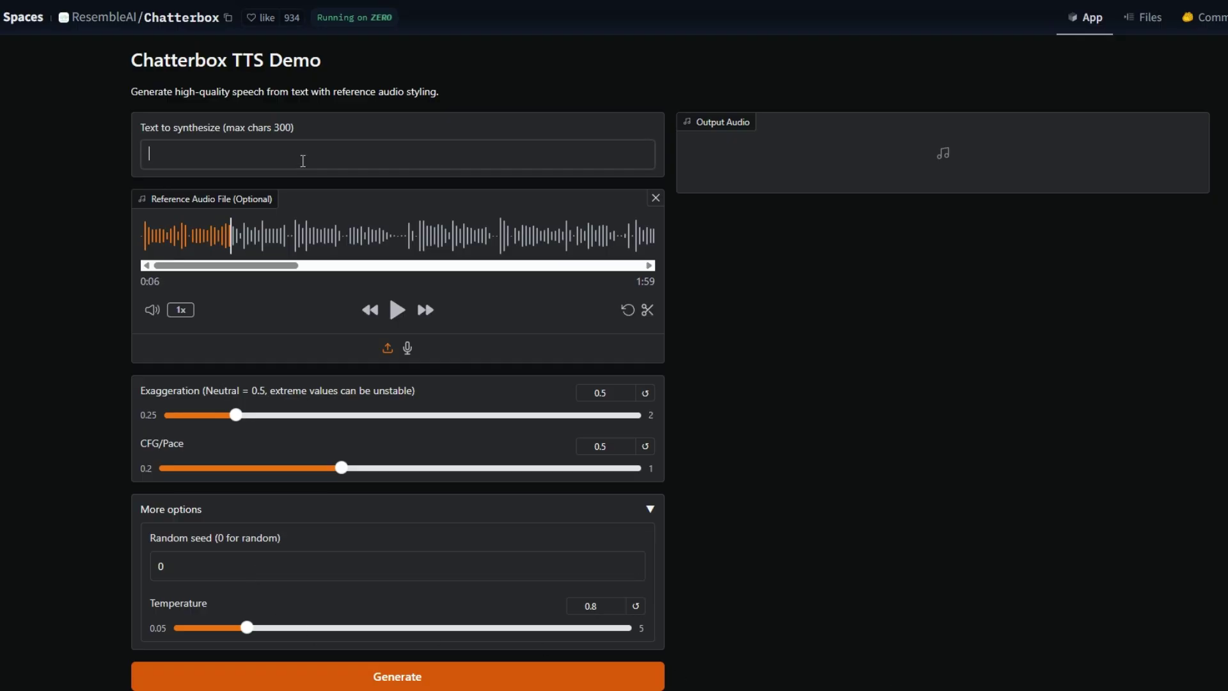
type("Managing your income wisely is essential for achieving financial stability, reducing stress, and planning for the future. Whether you're earning a salary, freelancing, or running your own business, here's a step-by-step guide to help you take control of your finances")
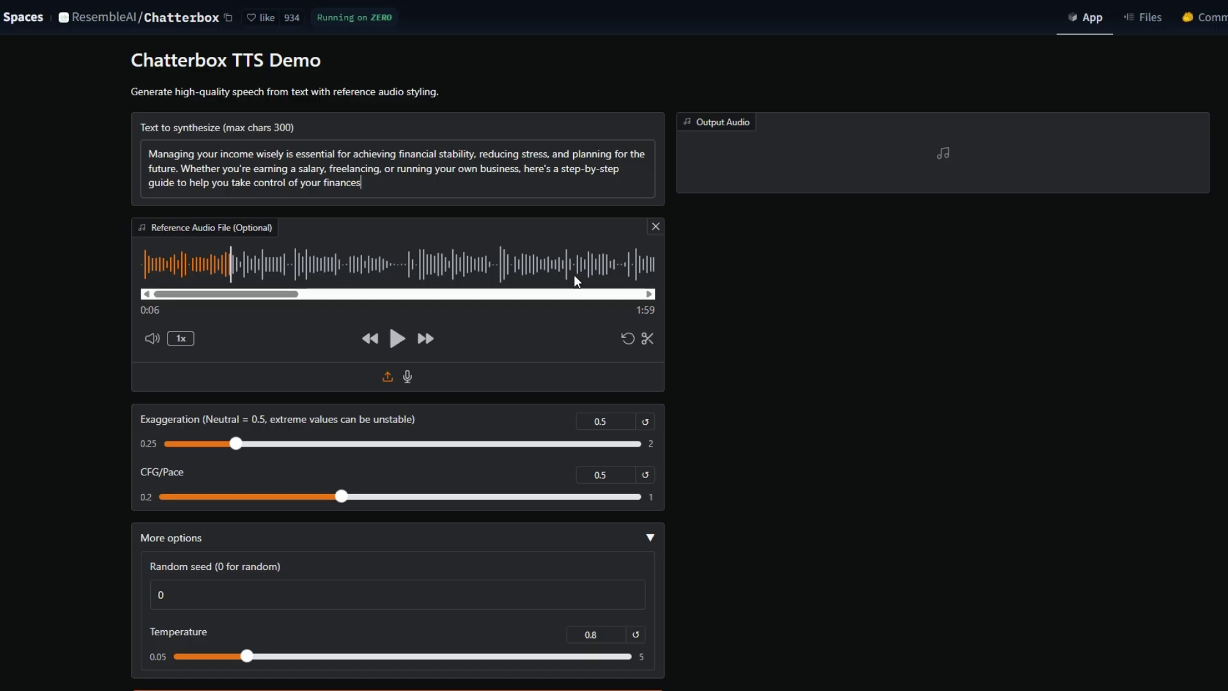
scroll(401, 560, "down", 1)
left_click(401, 648)
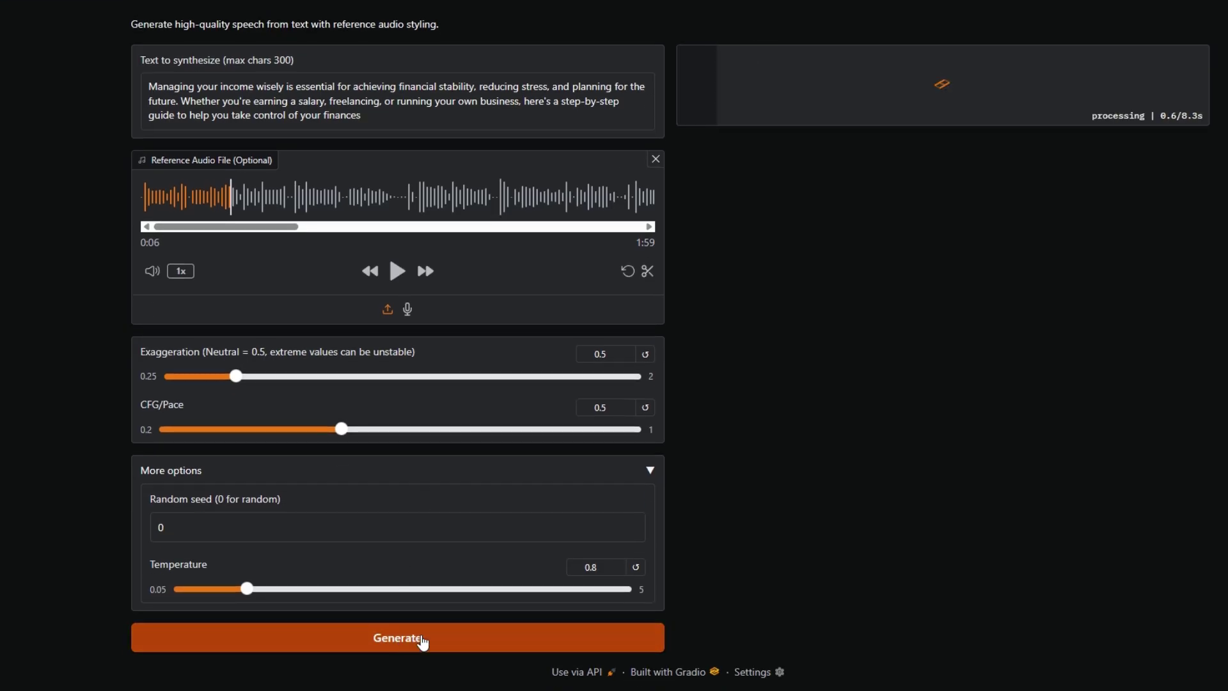
Step: Play the generated output audio through to its end
scroll(729, 337, "up", 1)
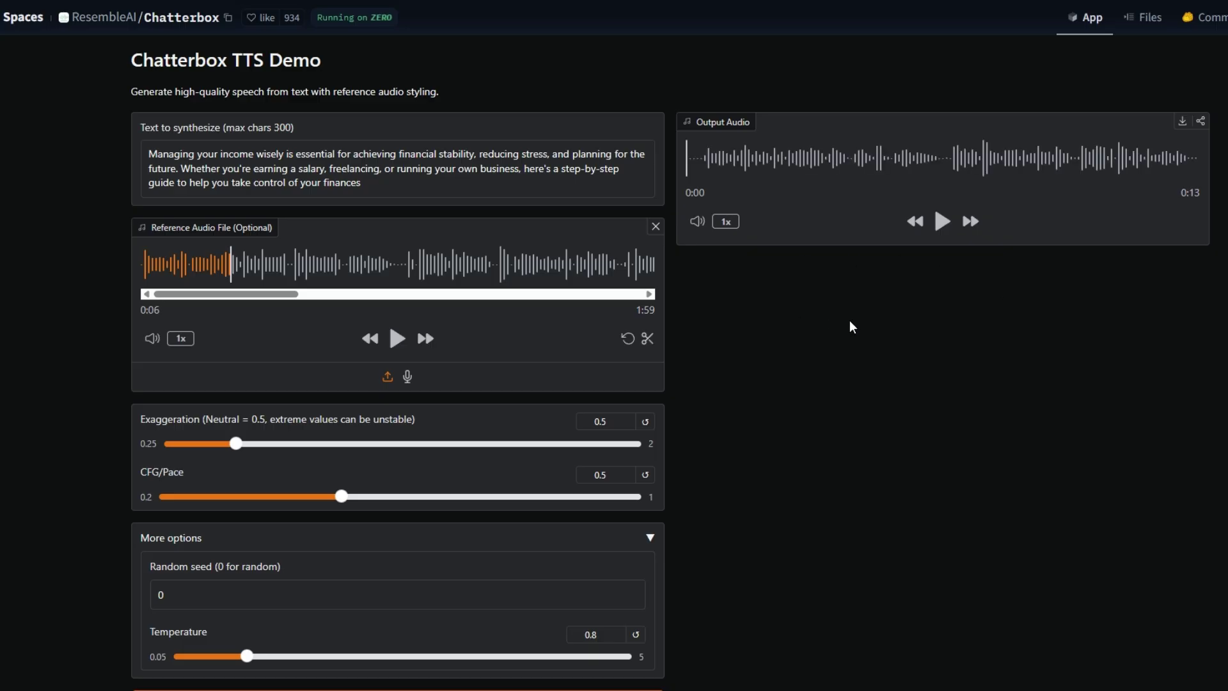
left_click(941, 224)
left_click(943, 225)
left_click(942, 222)
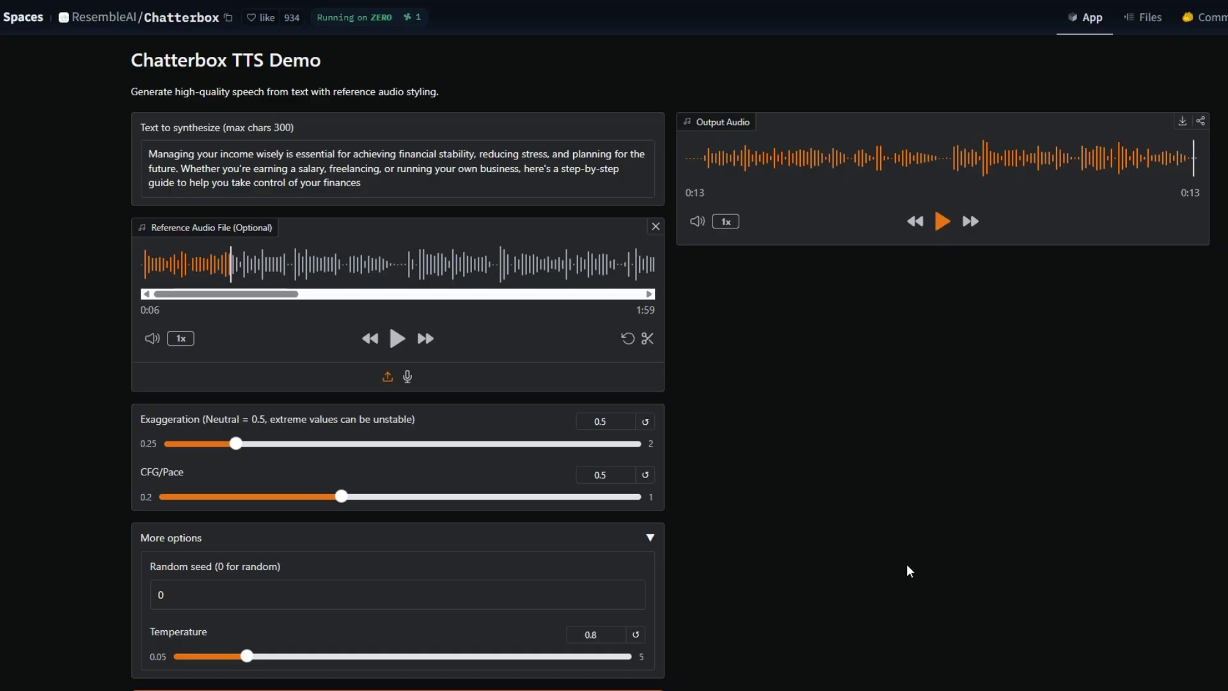
Step: Replace the uploaded reference audio with a microphone recording about 27 seconds long
left_click(656, 227)
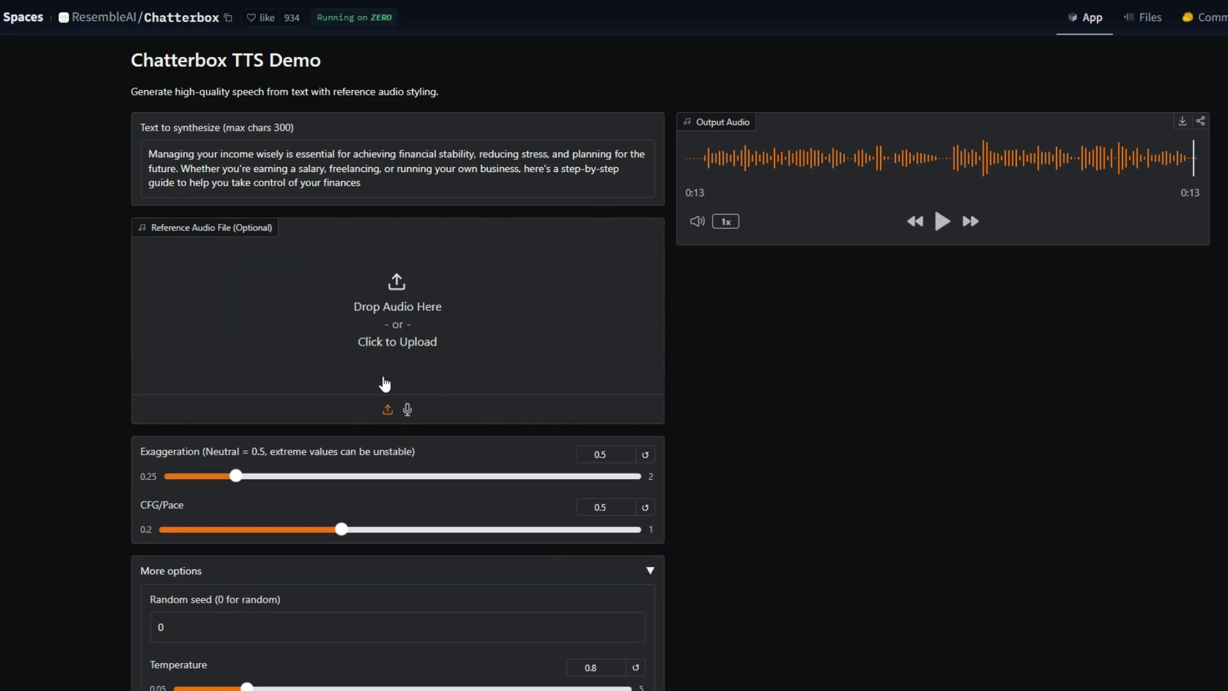
left_click(407, 412)
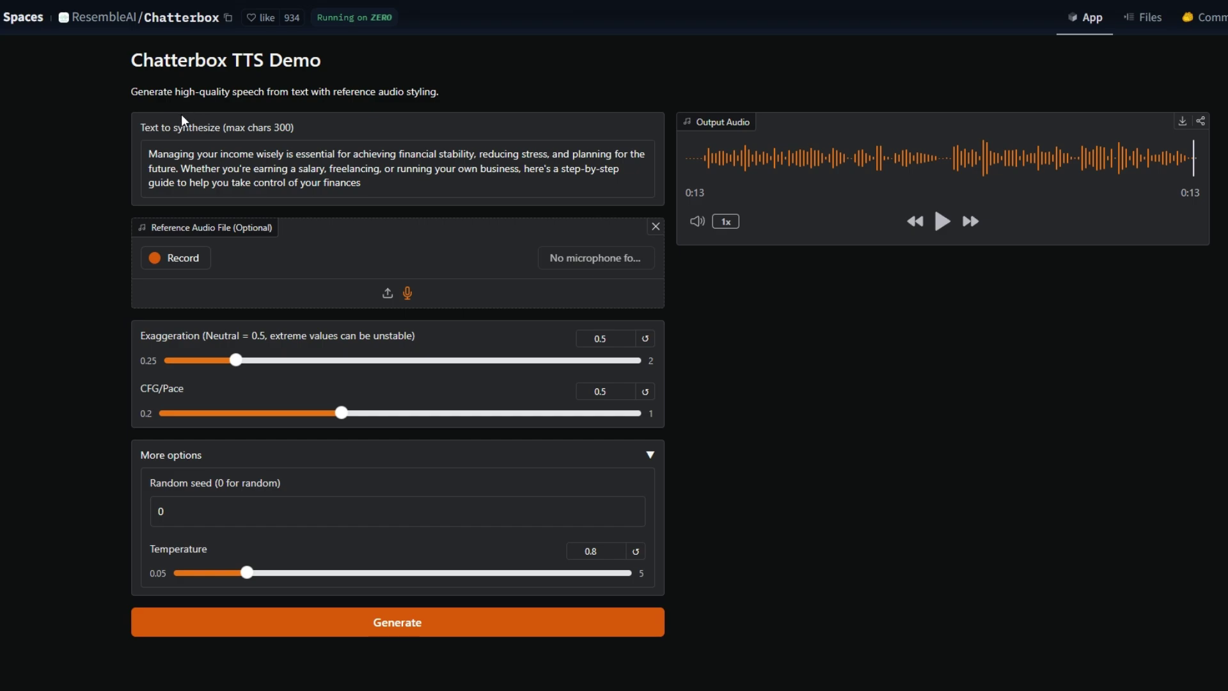
left_click(170, 258)
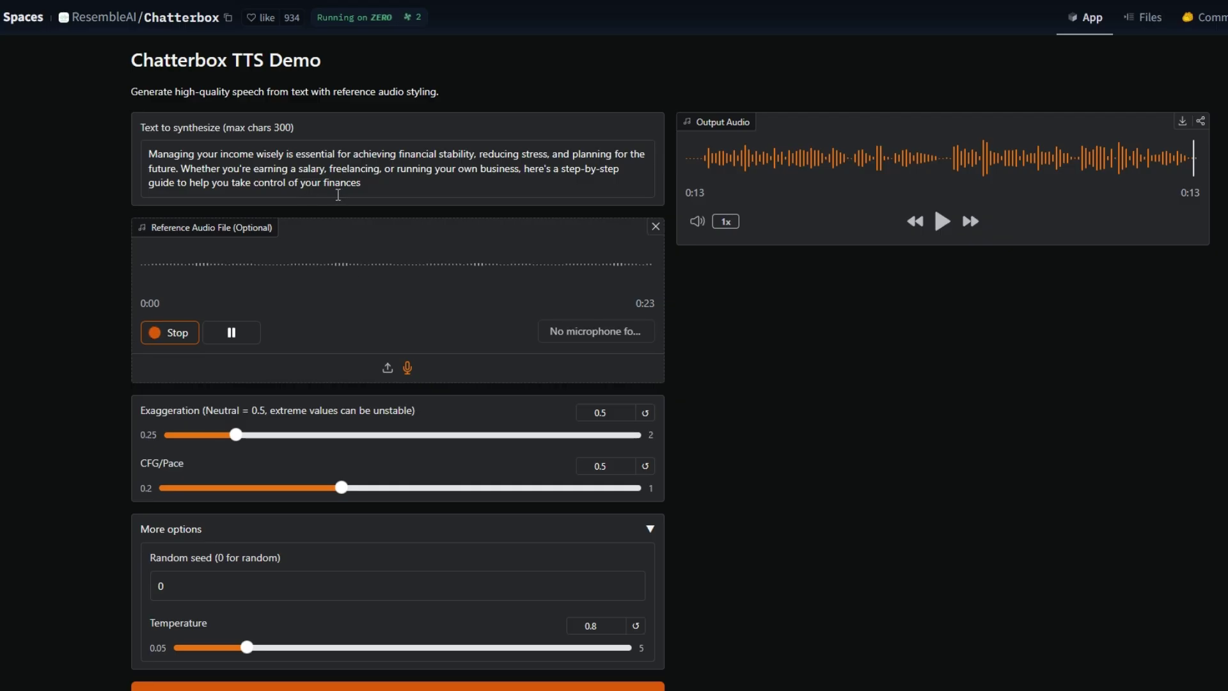
left_click(170, 334)
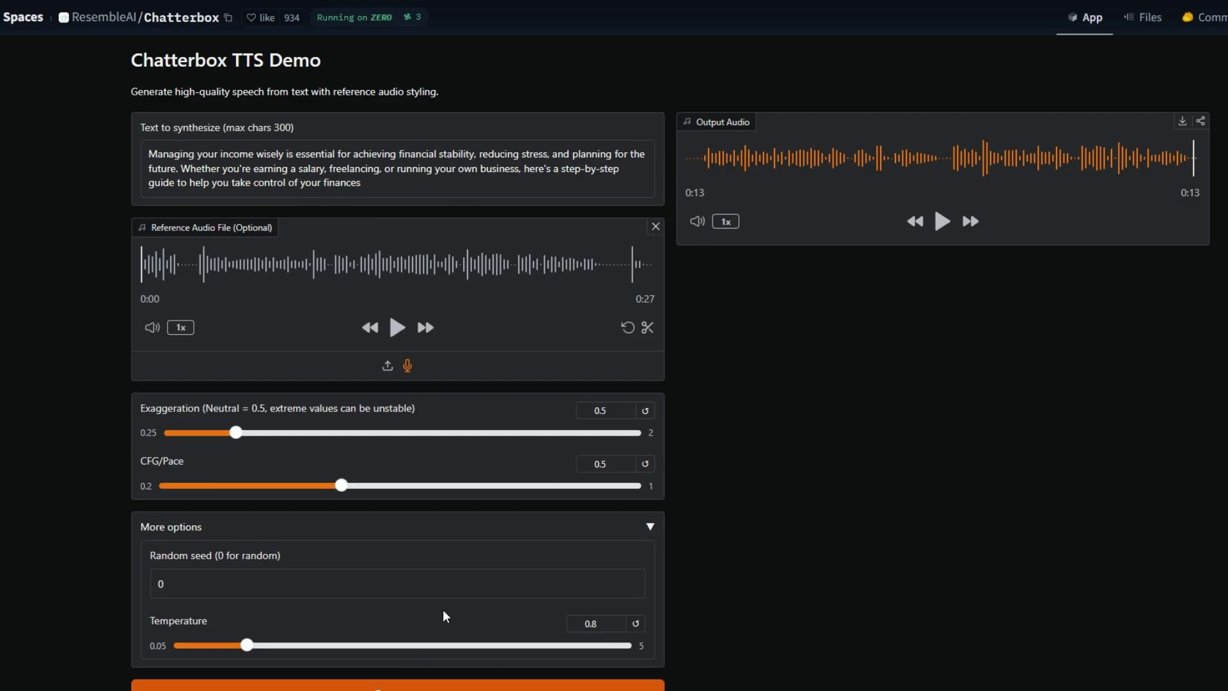
Step: Generate the speech again from the recorded voice and play the output audio, pausing at about 8 seconds
scroll(446, 616, "down", 2)
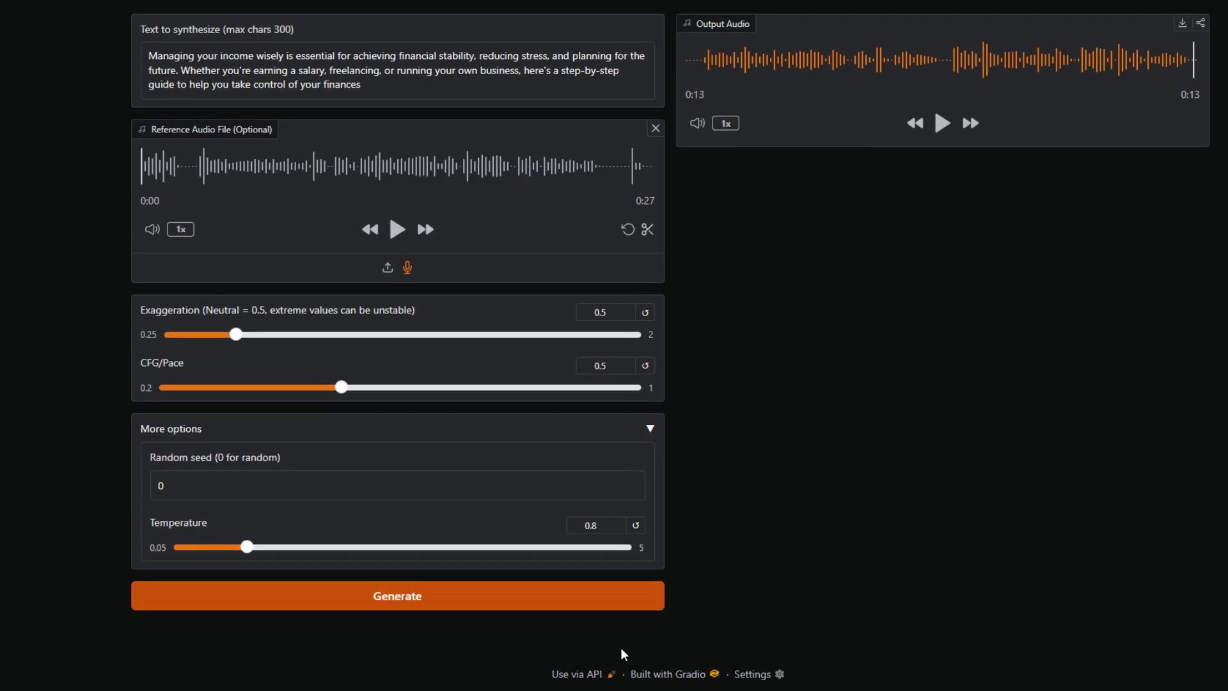
left_click(442, 599)
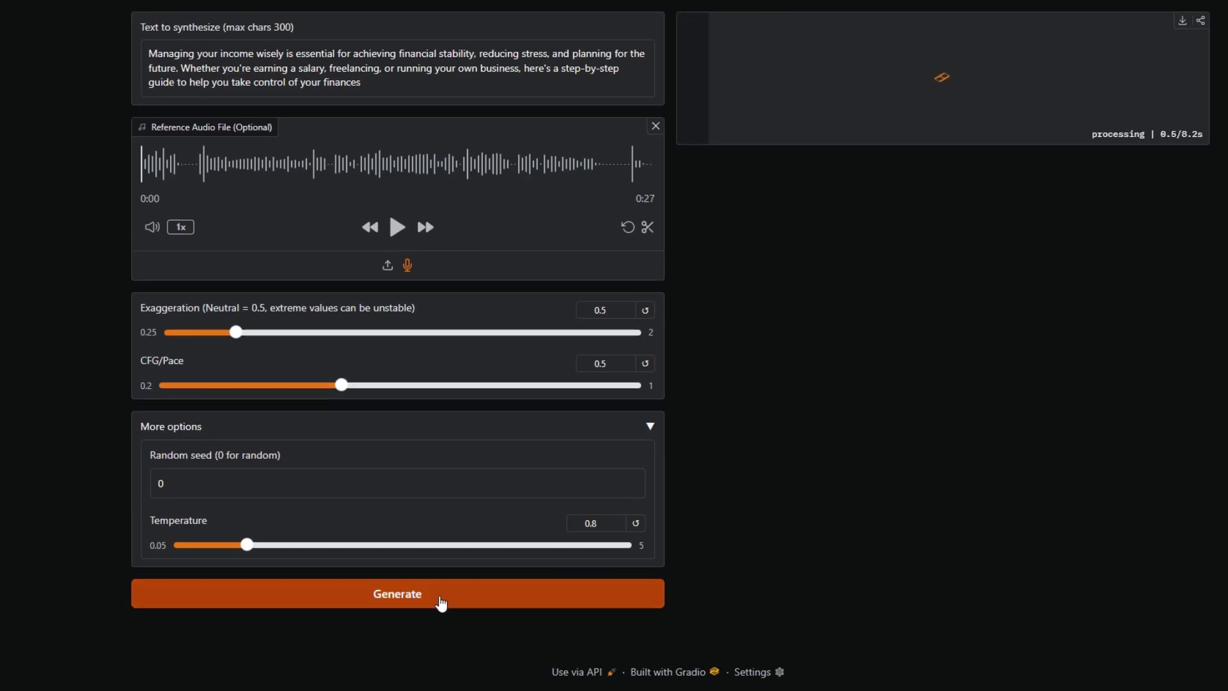
scroll(442, 602, "up", 2)
left_click(943, 225)
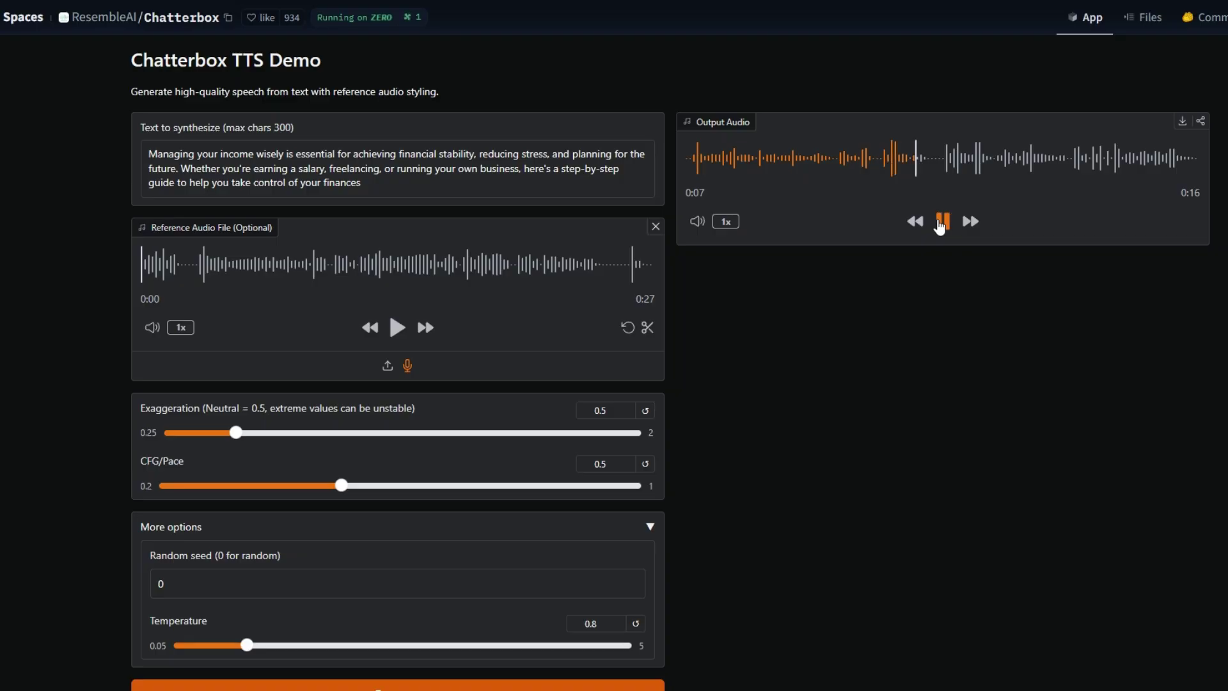
left_click(942, 222)
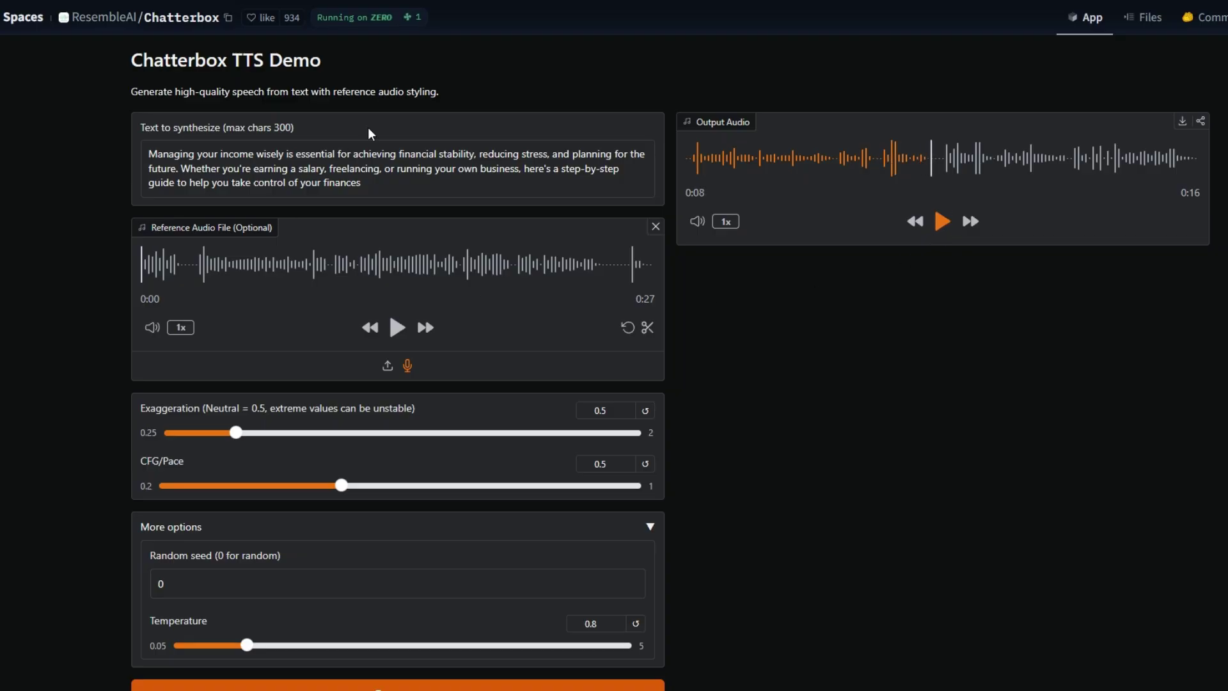